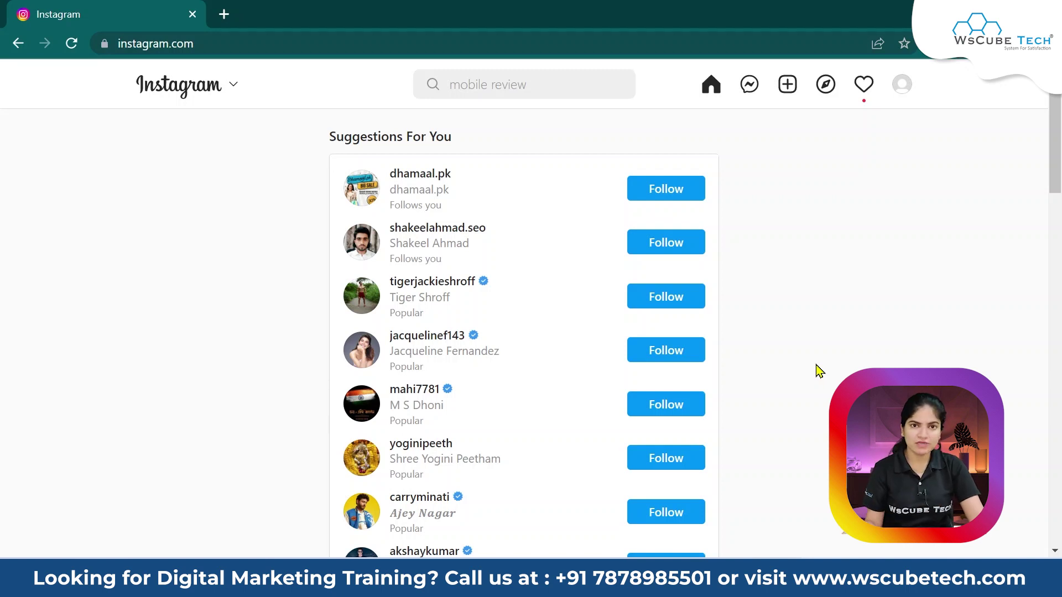
# Restore the mobile review search results and bring up the link menu on mobile_phone_reviews.
pyautogui.click(540, 85)
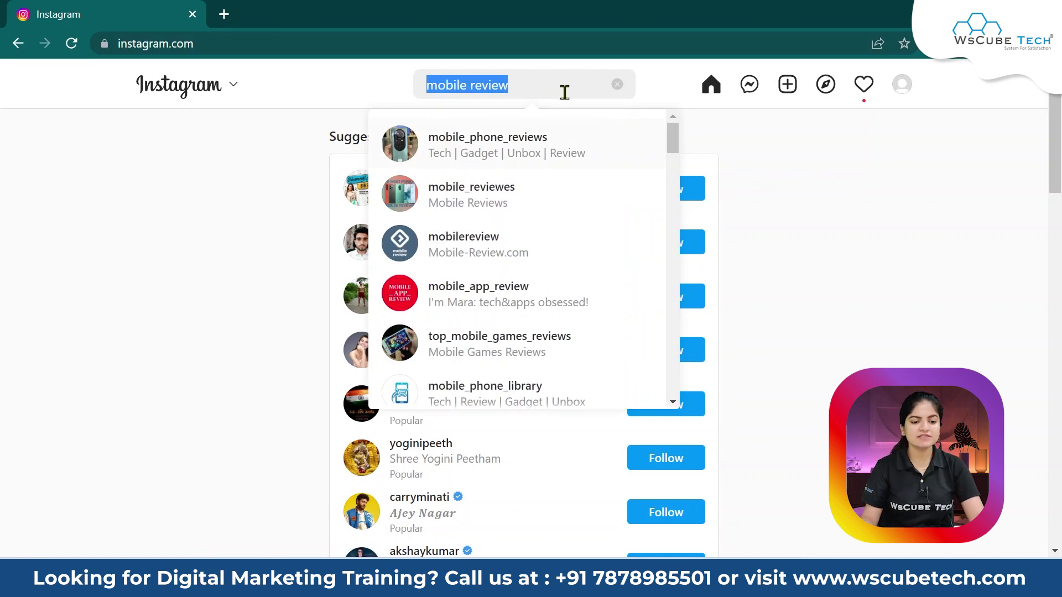
pyautogui.scroll(-1, 534, 314)
pyautogui.scroll(-4, 534, 314)
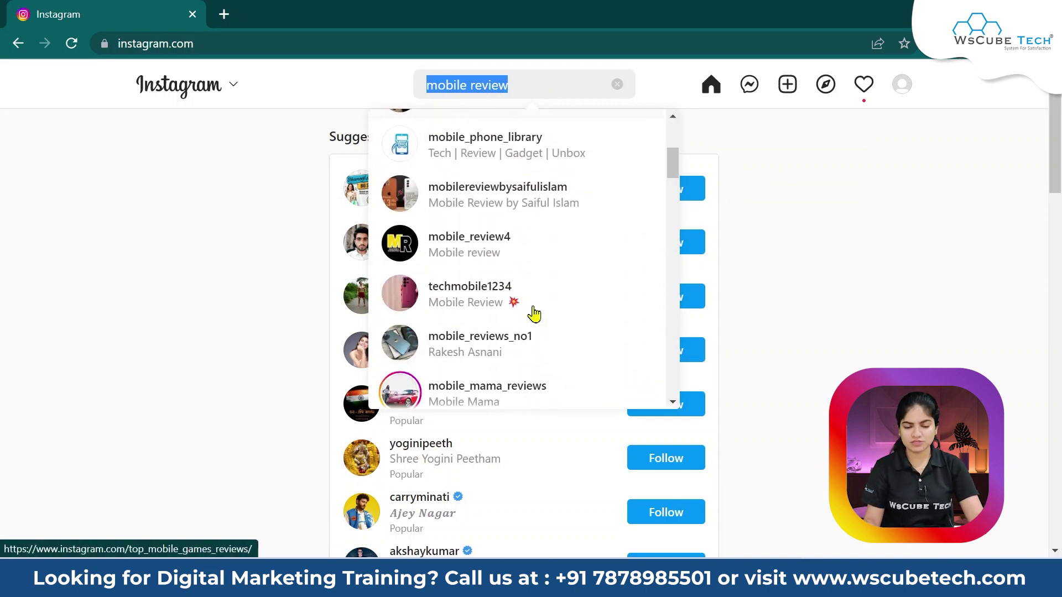
pyautogui.scroll(5, 534, 314)
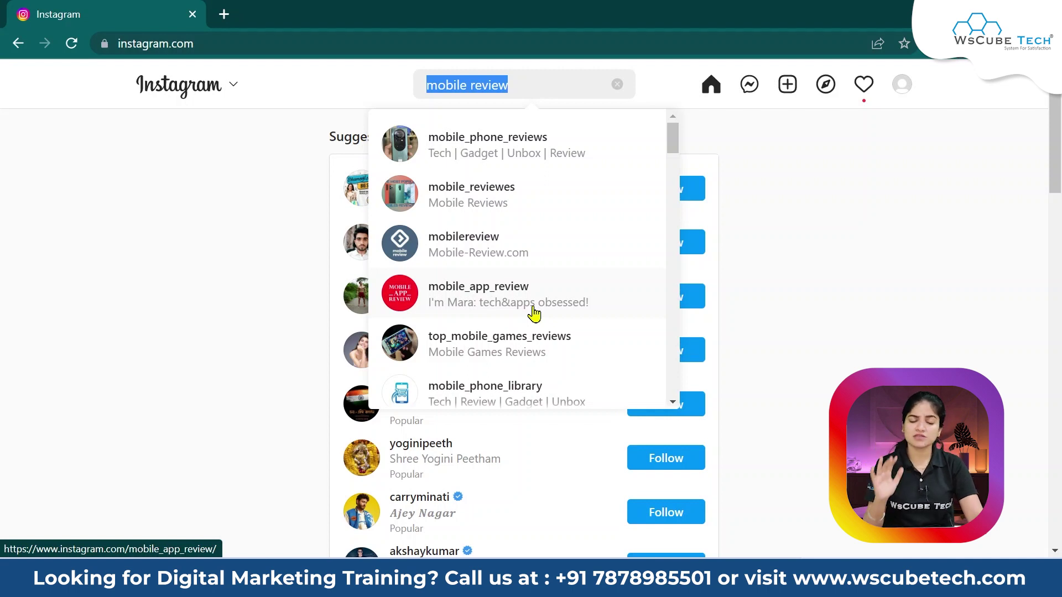
pyautogui.rightClick(488, 138)
# Open mobile_phone_reviews in a new tab and scroll its profile showing 552 posts, 72.3K followers.
pyautogui.click(500, 148)
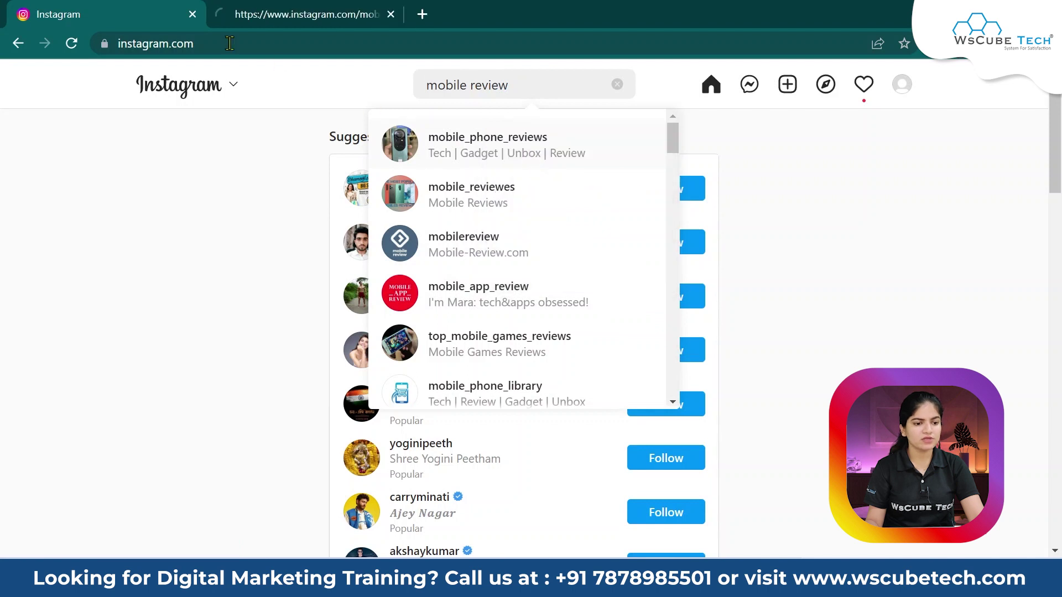
pyautogui.click(241, 21)
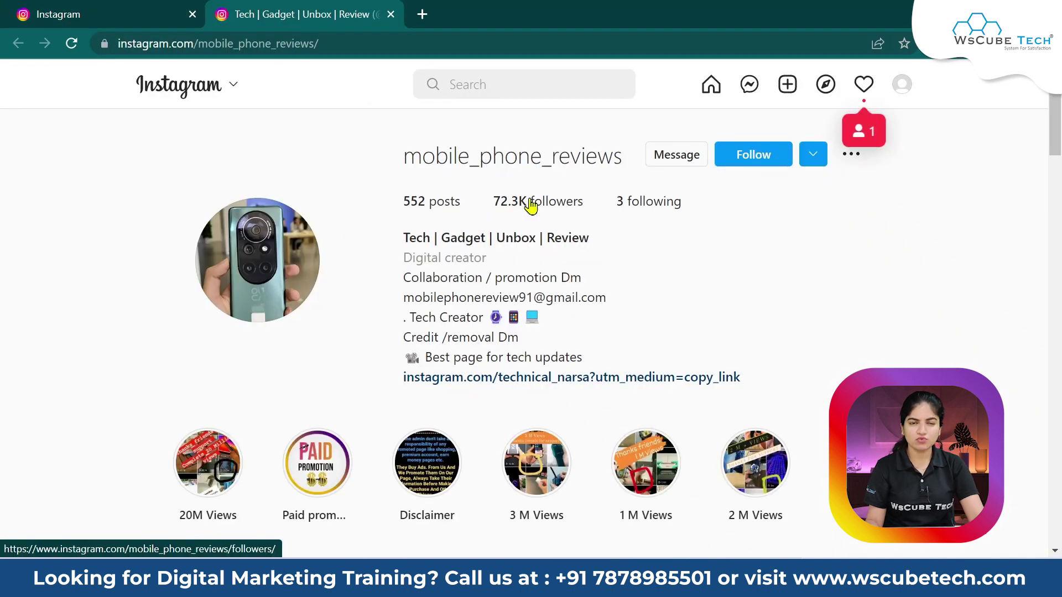
pyautogui.scroll(-4, 545, 230)
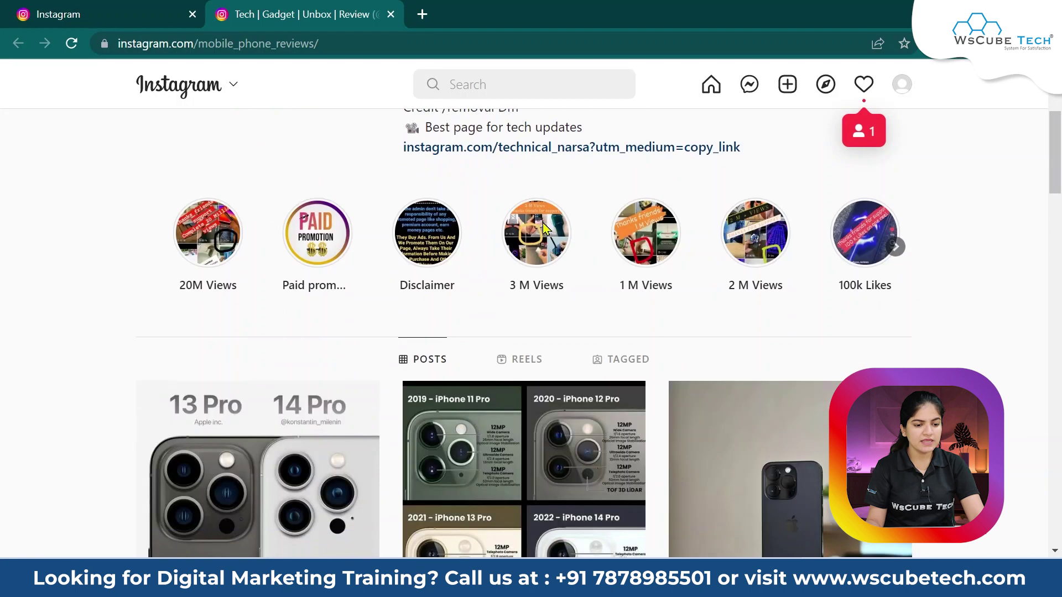
pyautogui.scroll(-3, 433, 360)
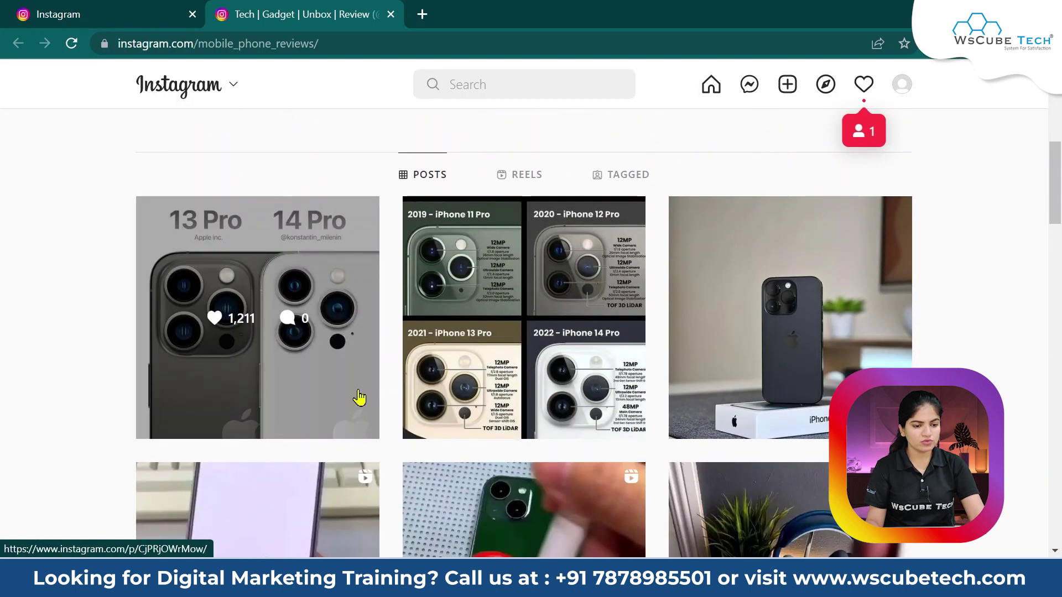
pyautogui.scroll(3, 498, 326)
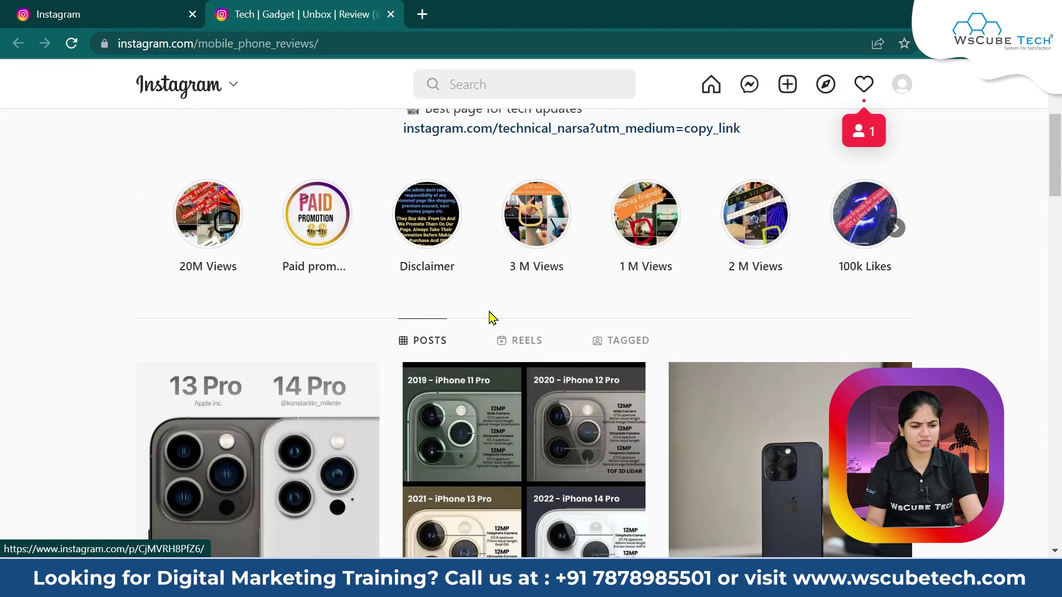
# Browse the profile's reels, then return to the posts grid and scroll to the top.
pyautogui.click(509, 354)
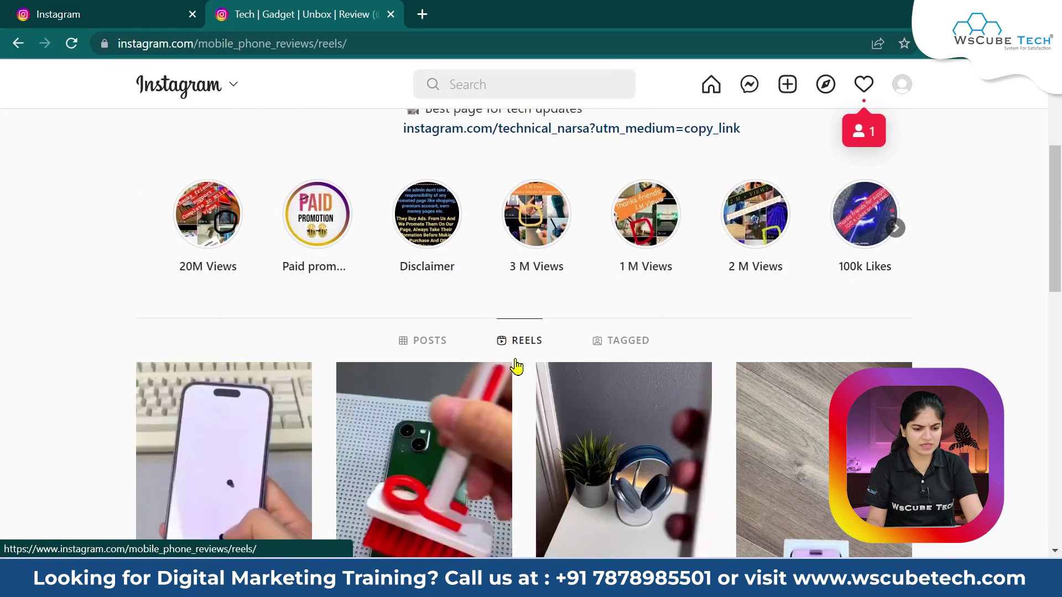
pyautogui.scroll(-6, 517, 363)
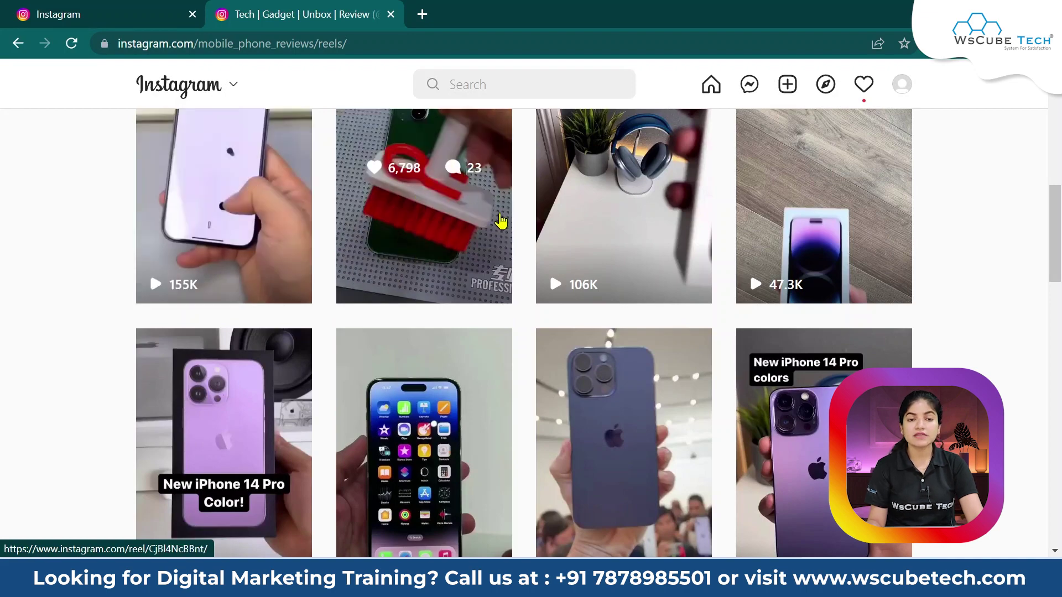
pyautogui.scroll(7, 686, 290)
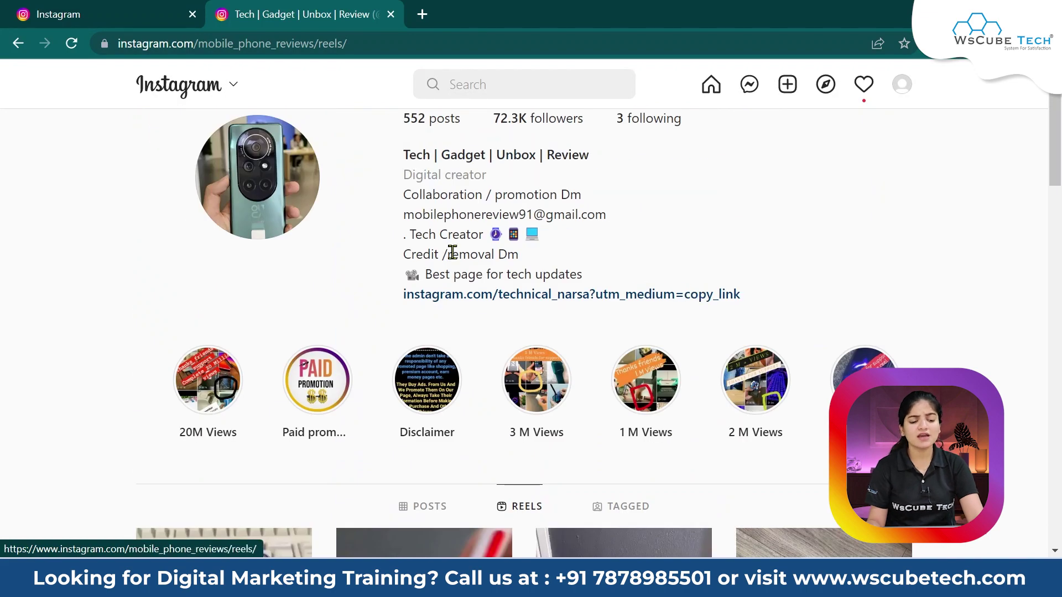
pyautogui.click(430, 511)
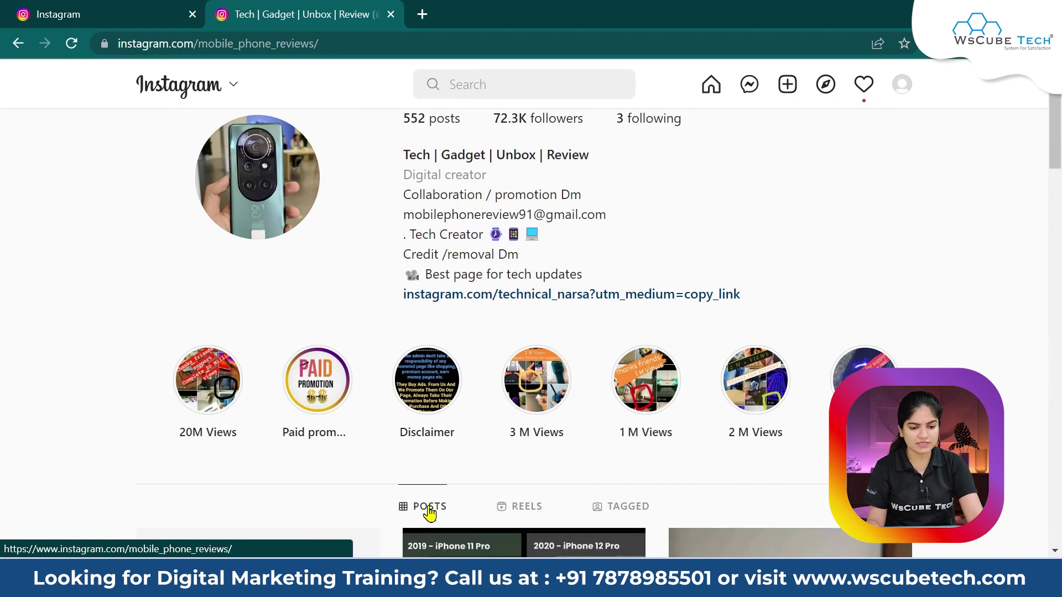
pyautogui.scroll(1, 350, 241)
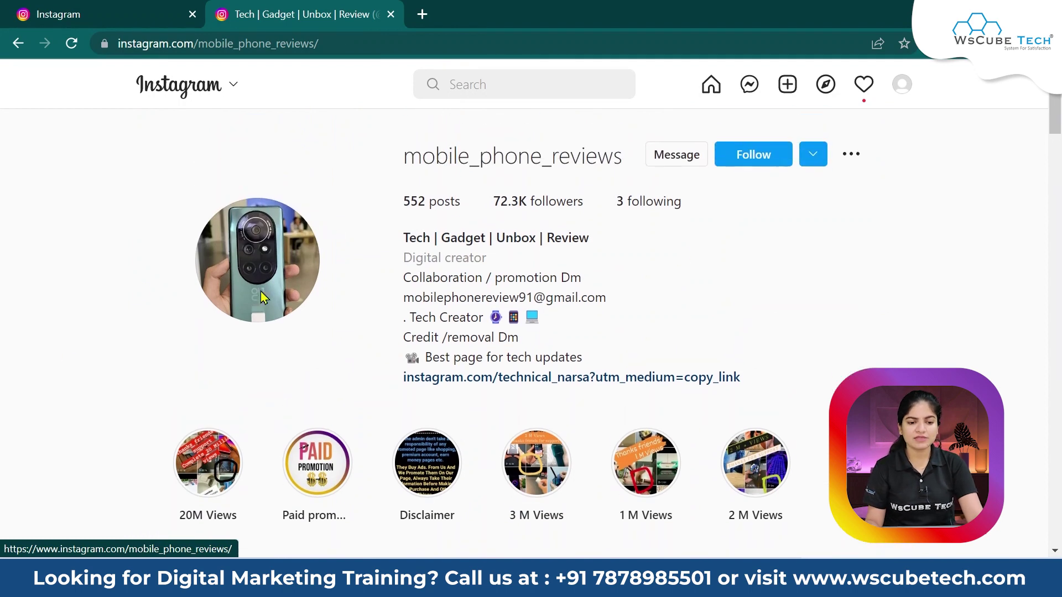
# Return to the mobile review search tab and open the #mobilereview hashtag page.
pyautogui.click(108, 9)
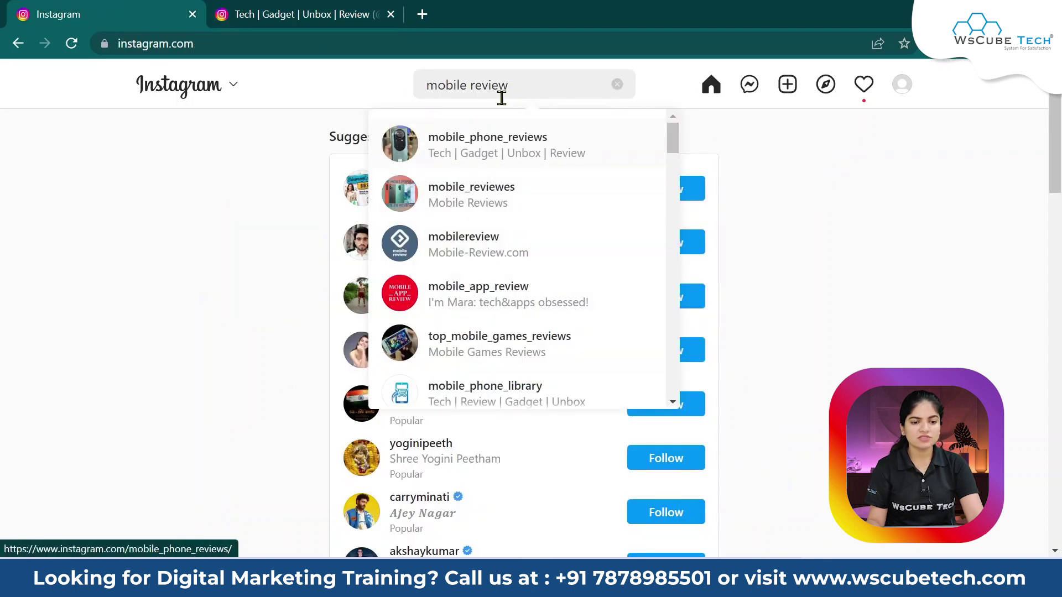
pyautogui.scroll(-8, 545, 293)
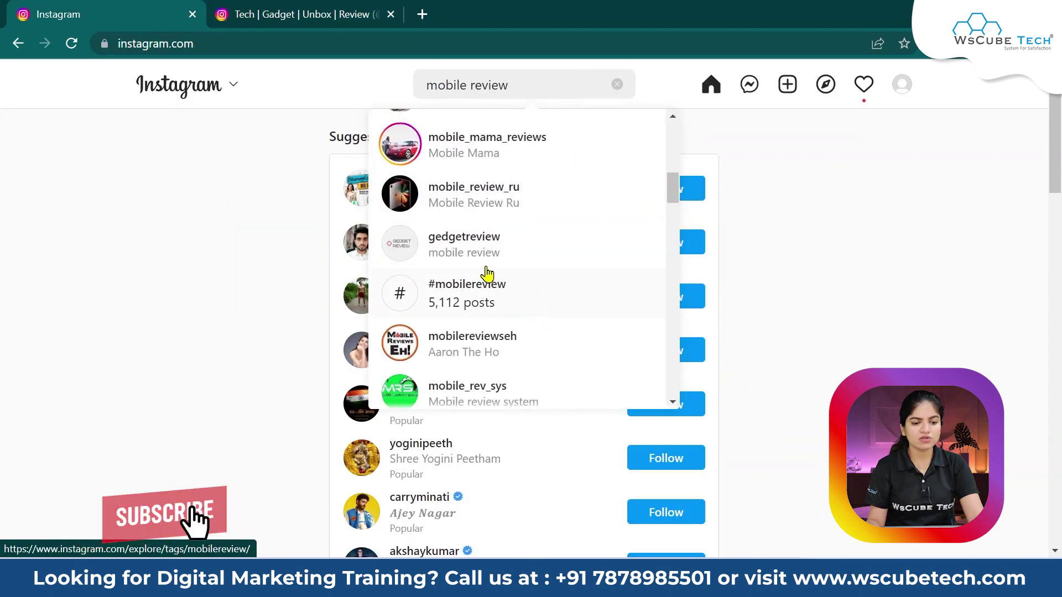
pyautogui.click(461, 298)
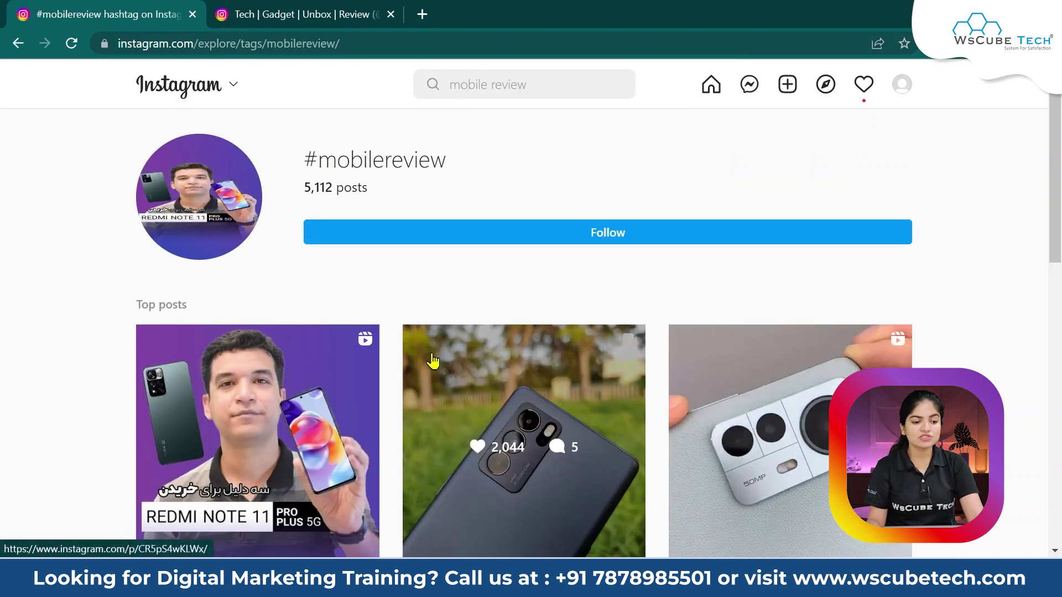
# Scroll the #mobilereview Top posts and open the 50K followers thank-you post.
pyautogui.scroll(-3, 433, 360)
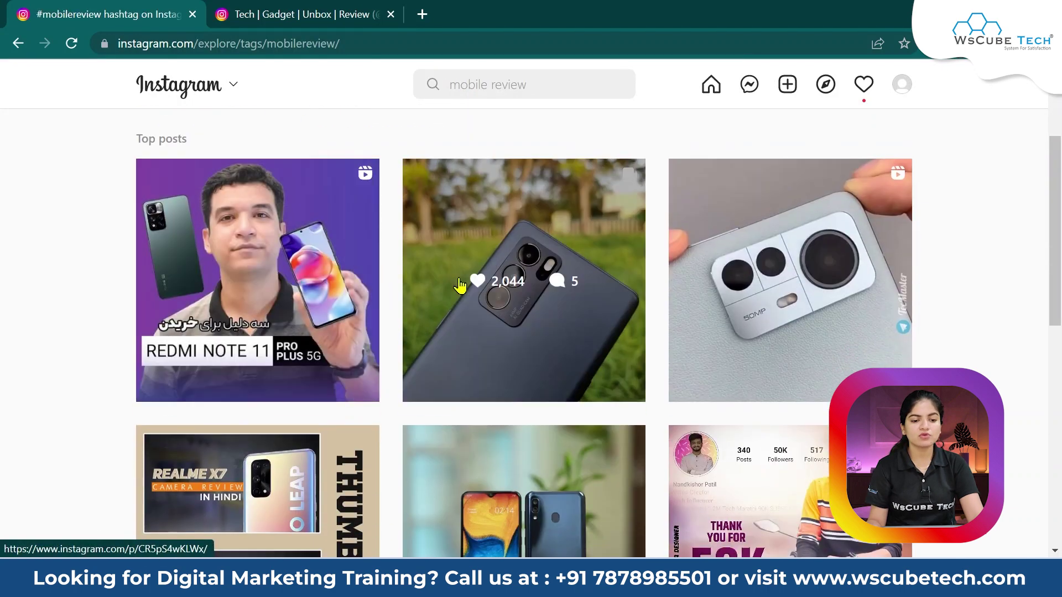
pyautogui.scroll(-4, 651, 303)
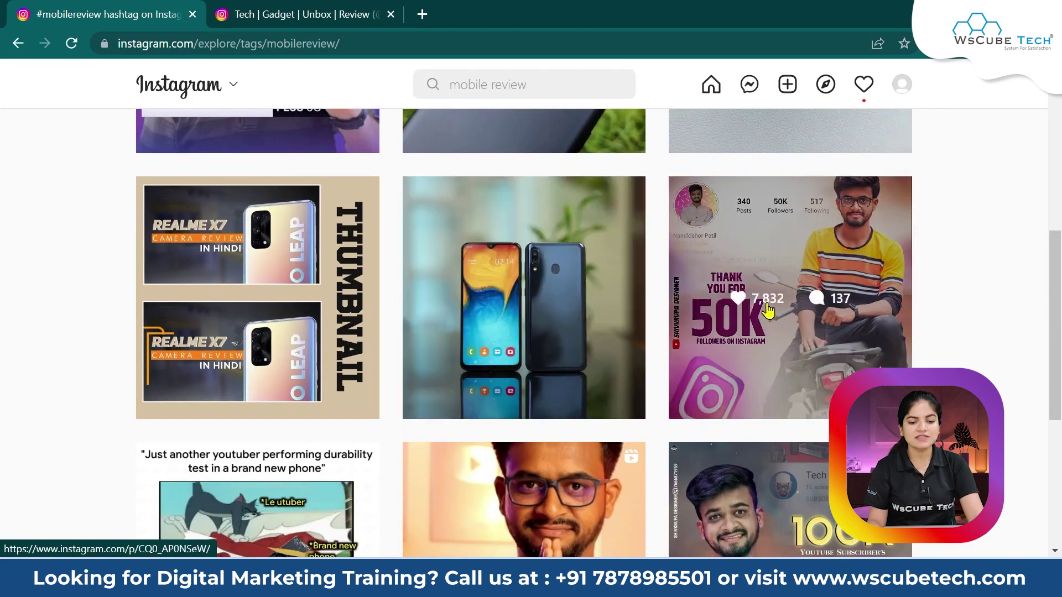
pyautogui.click(714, 321)
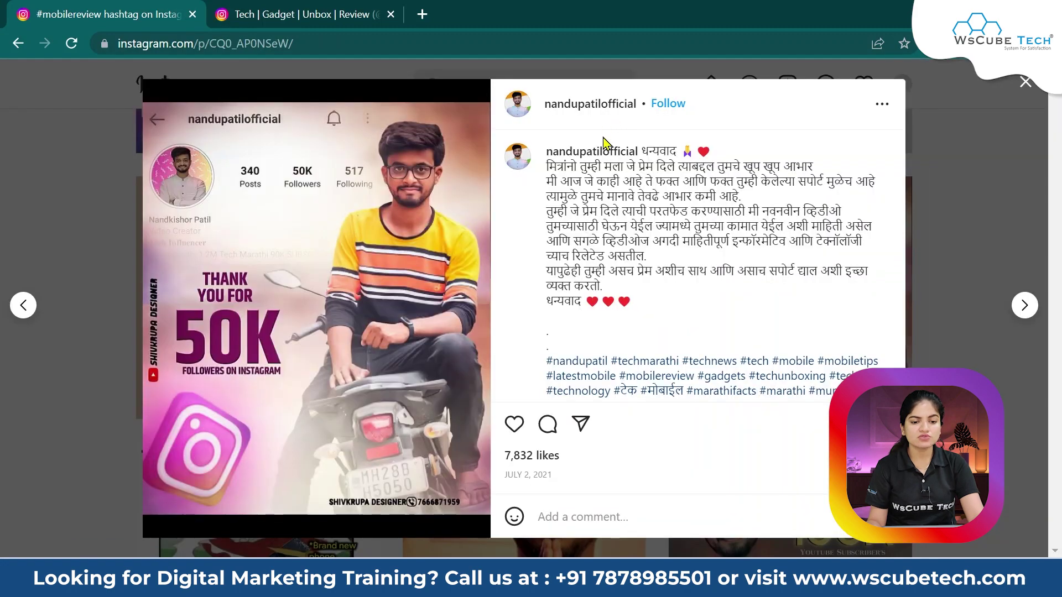
# Open the post author's profile and scroll through it.
pyautogui.click(603, 151)
pyautogui.scroll(-5, 559, 265)
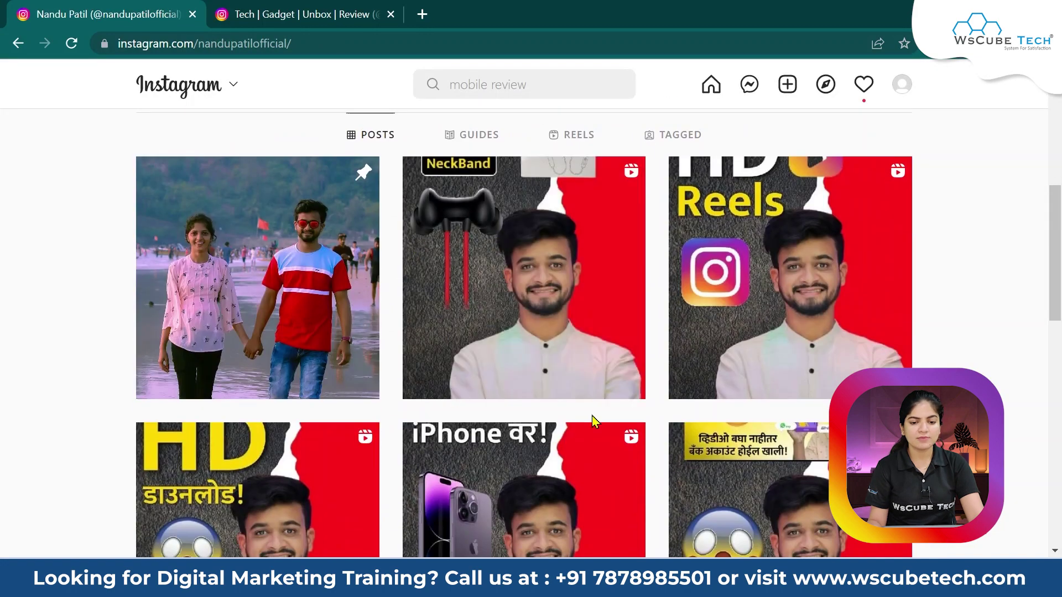
pyautogui.scroll(7, 363, 372)
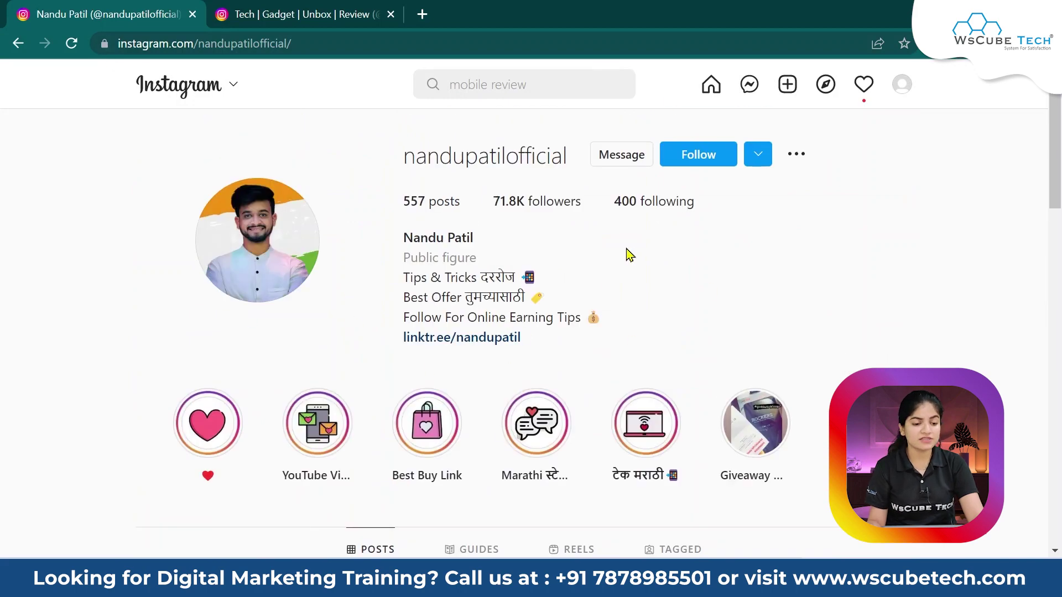
pyautogui.scroll(-5, 358, 365)
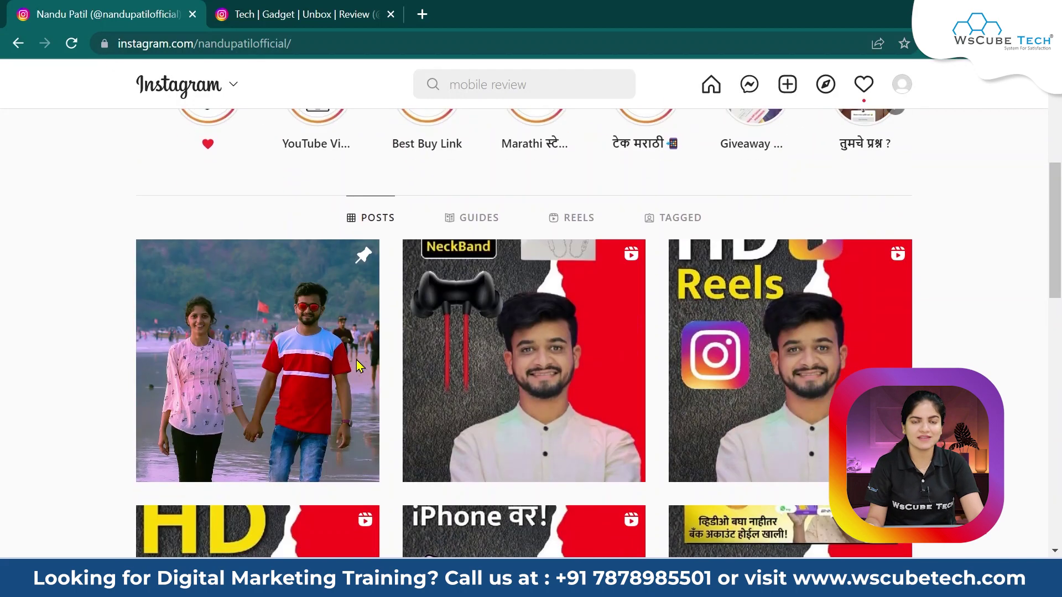
pyautogui.scroll(5, 358, 366)
# Go back to the #mobilereview hashtag page, then return to the Instagram home feed.
pyautogui.click(18, 43)
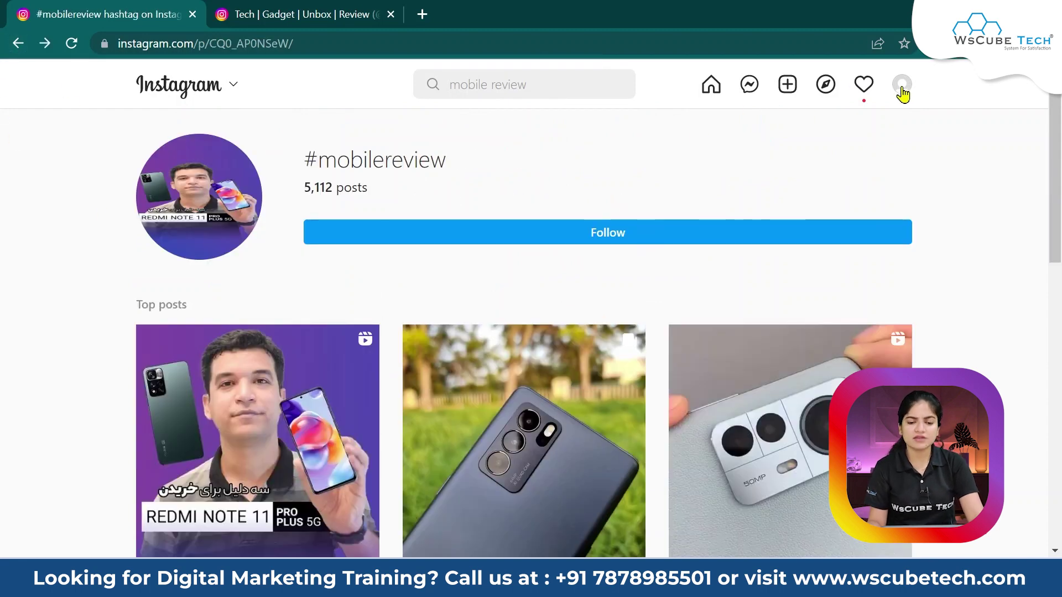
pyautogui.click(711, 84)
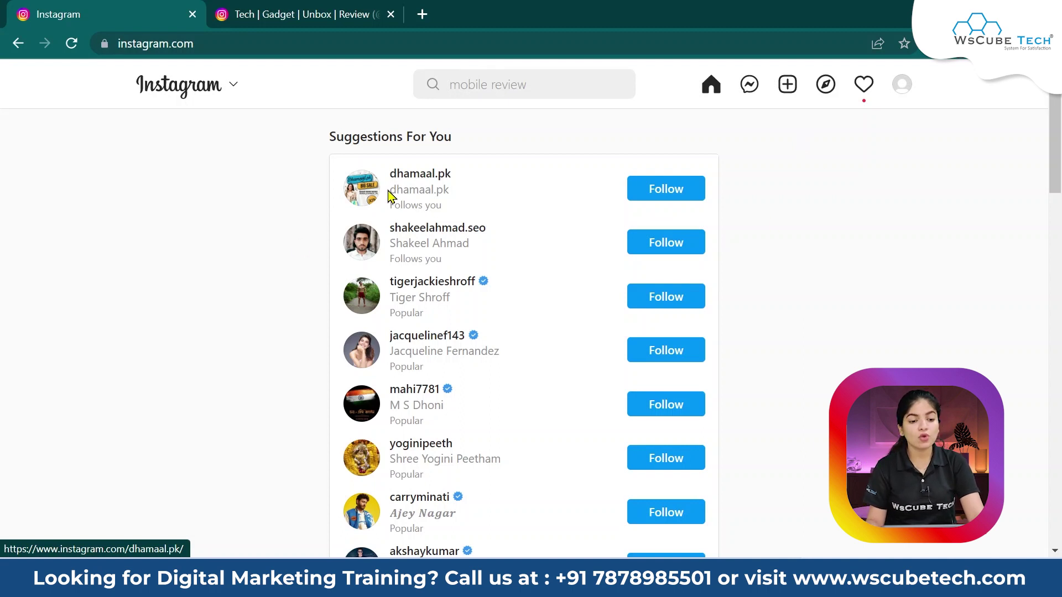
pyautogui.click(422, 14)
# Enter 'inflact' in the new tab's address bar and load the inflact.com site.
pyautogui.write('inflact.com')
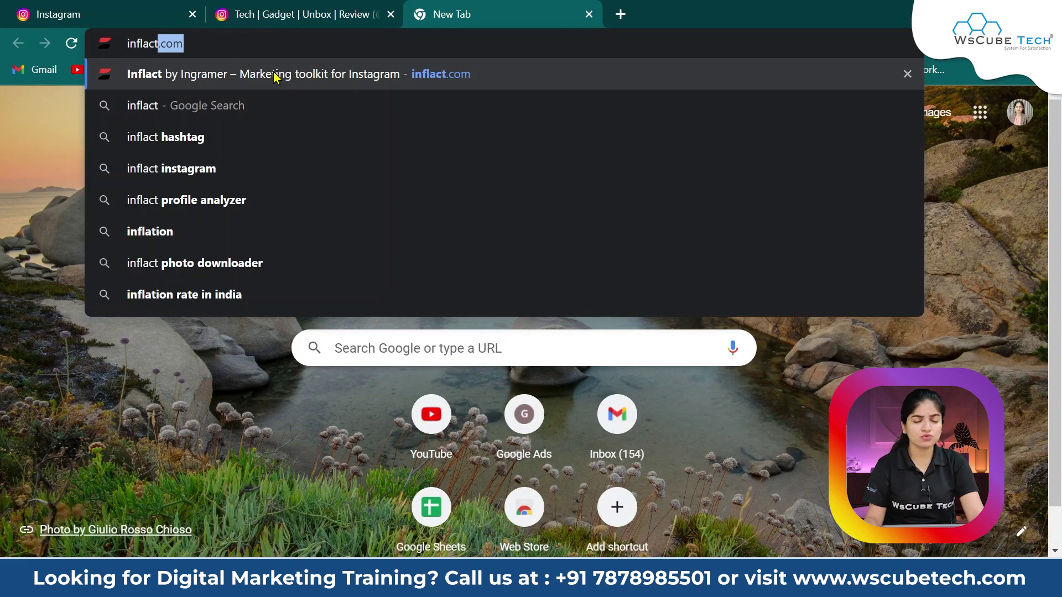
pyautogui.click(275, 77)
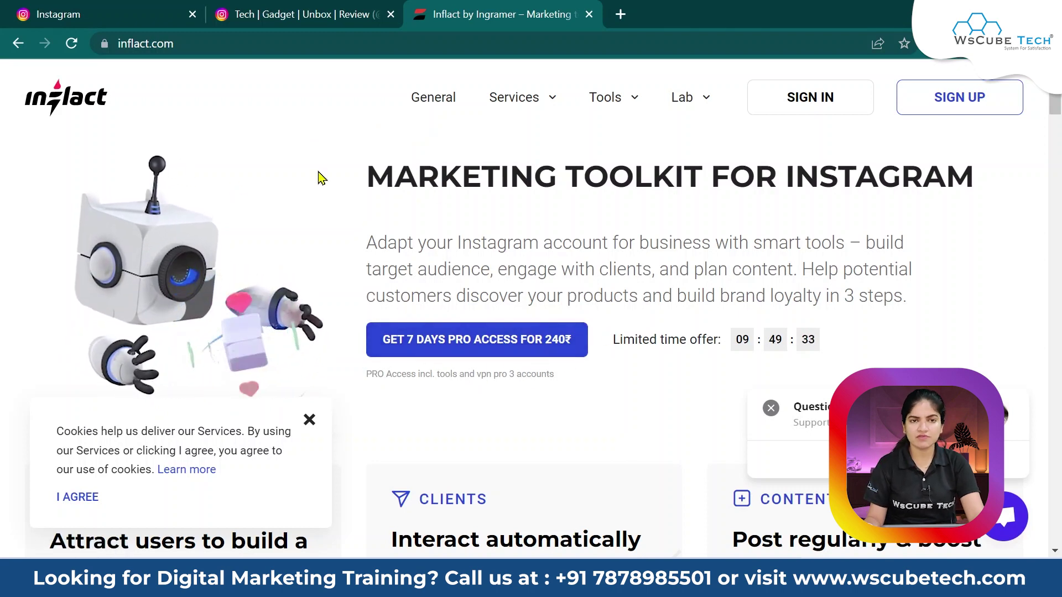
# Dismiss the cookie notice and go to Inflact's Tools > Profiles > Search page.
pyautogui.click(309, 420)
pyautogui.moveTo(529, 97)
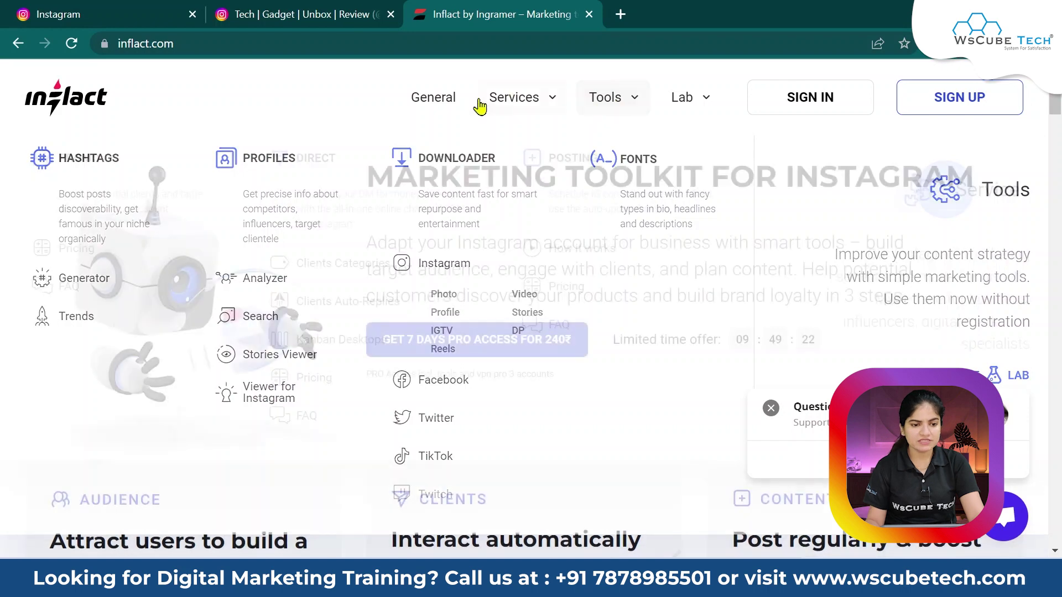
pyautogui.moveTo(613, 103)
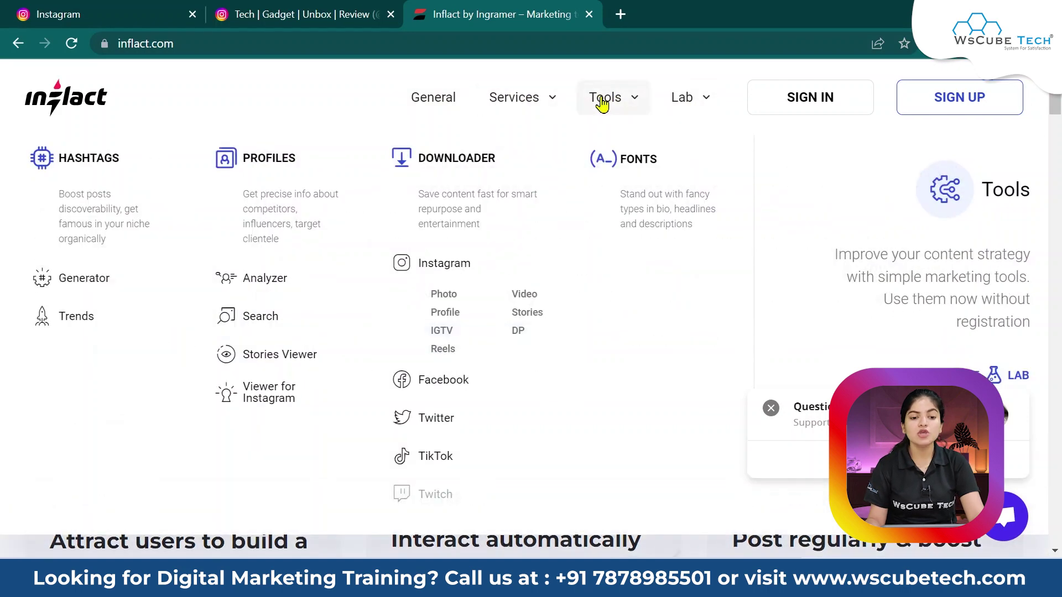
pyautogui.click(263, 321)
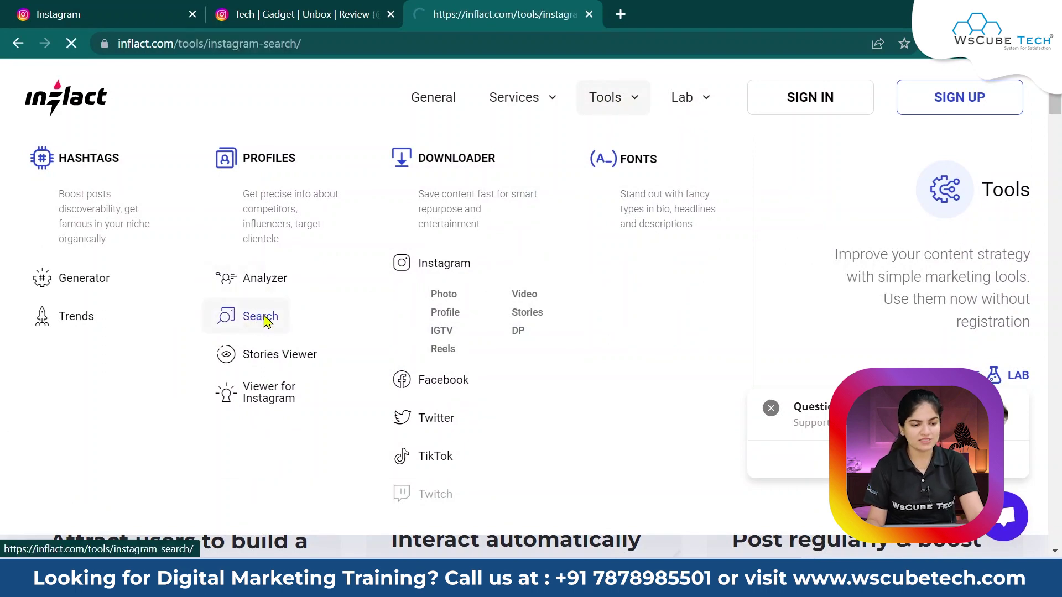
pyautogui.scroll(-3, 409, 271)
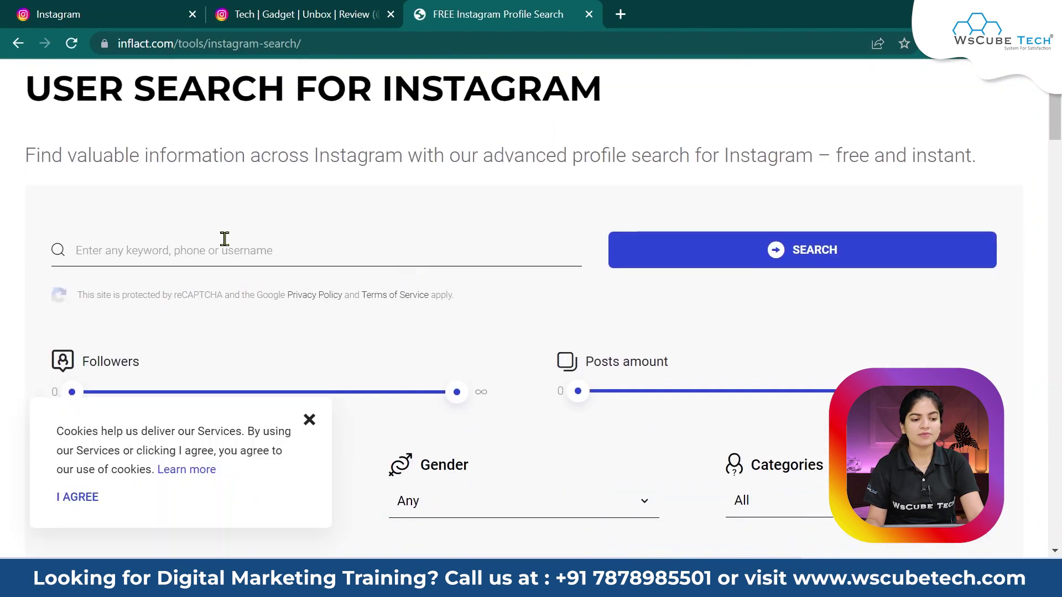
# Dismiss the cookie notice and enter 'mobile review' as the user search keyword.
pyautogui.click(309, 422)
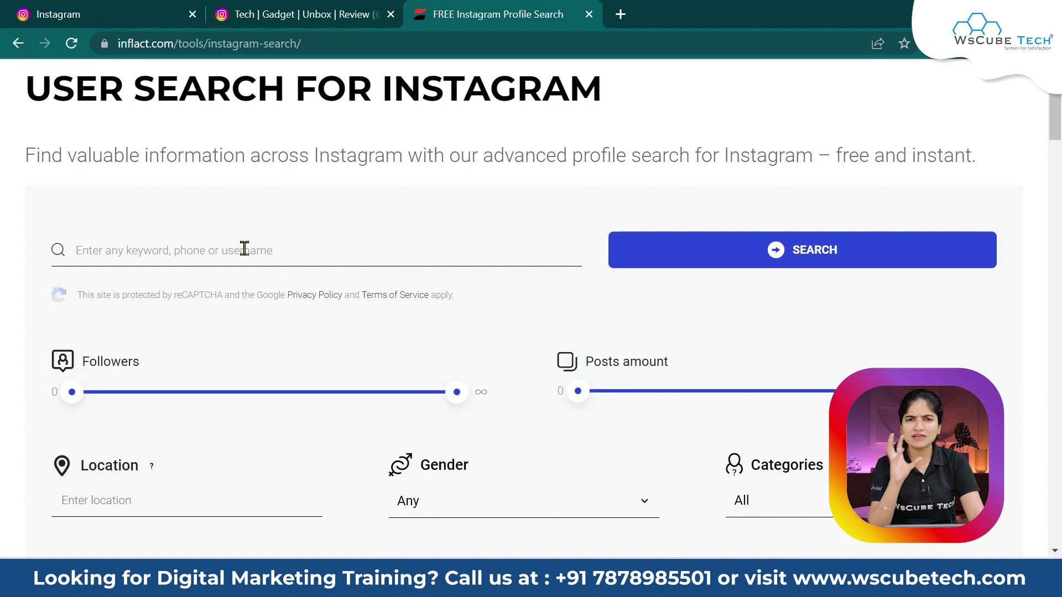
pyautogui.click(244, 248)
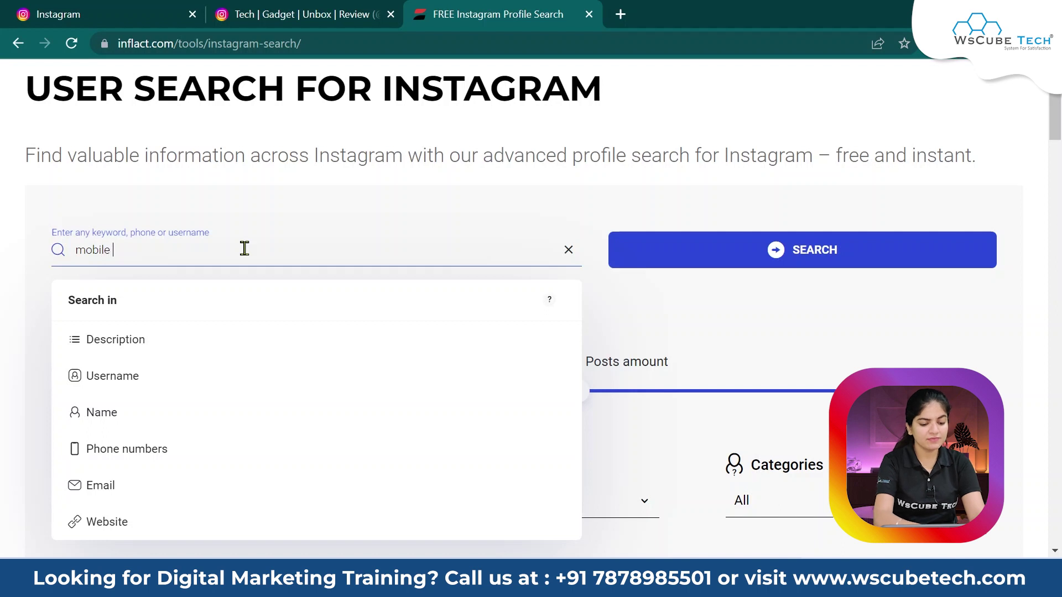
pyautogui.click(754, 332)
pyautogui.scroll(-1, 211, 310)
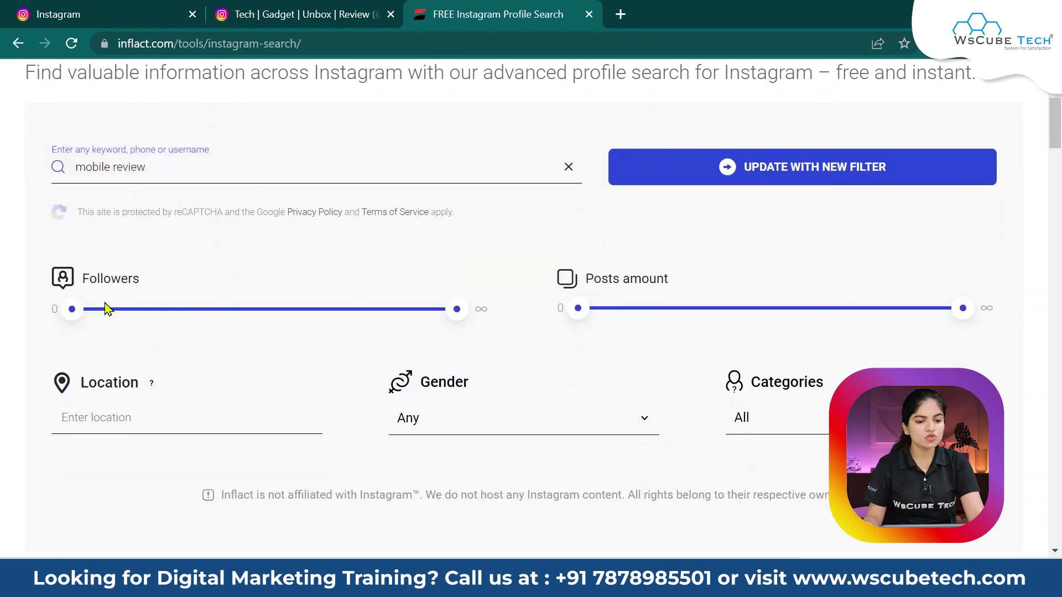
# Filter to 10k+ followers and 494+ posts, add location 'india', and run the search.
pyautogui.moveTo(71, 311); pyautogui.dragTo(295, 317)
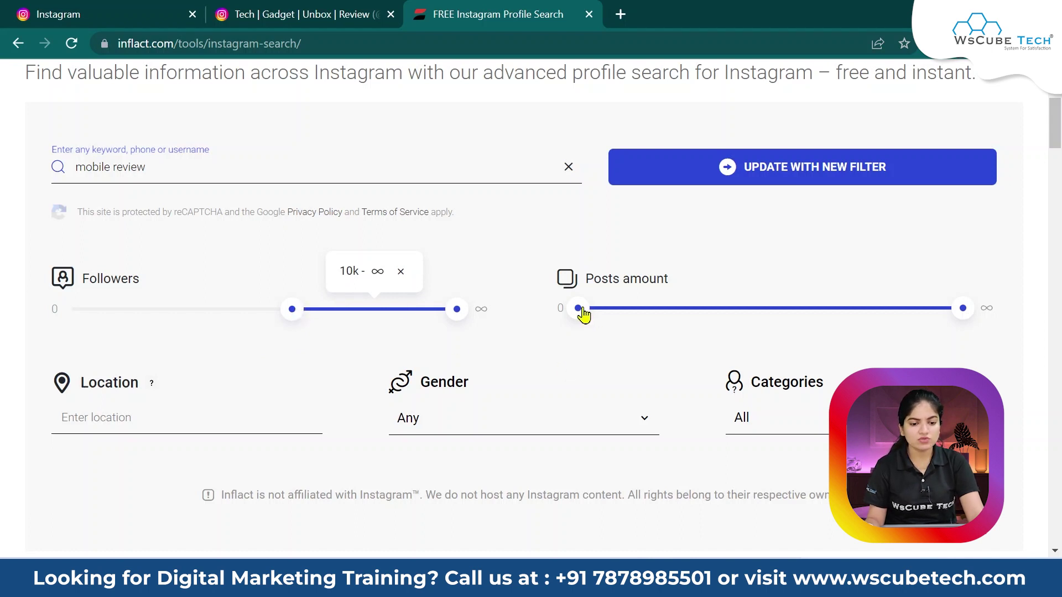
pyautogui.moveTo(581, 313); pyautogui.dragTo(792, 324)
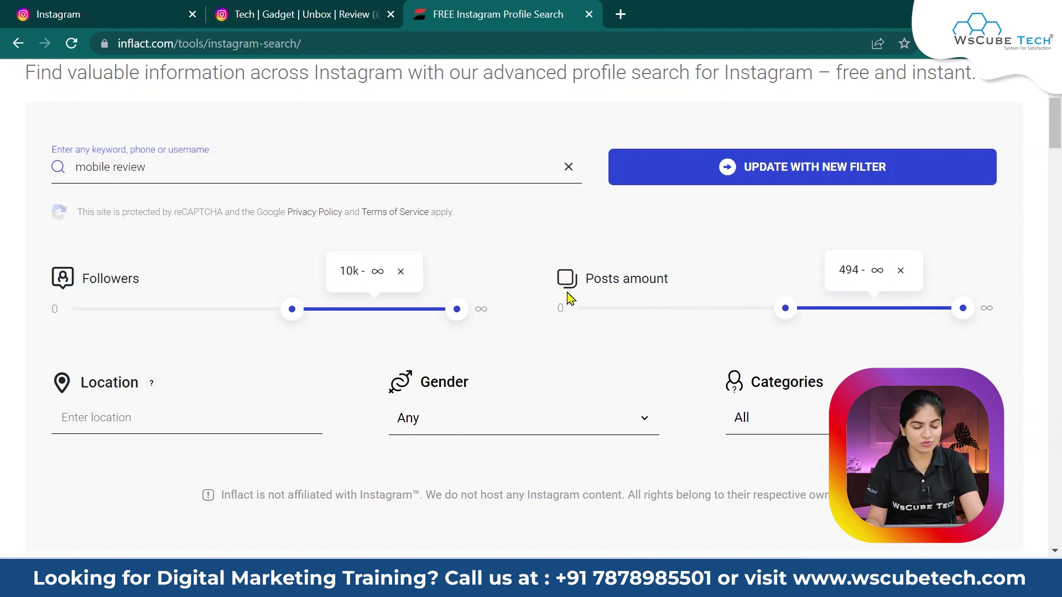
pyautogui.click(141, 416)
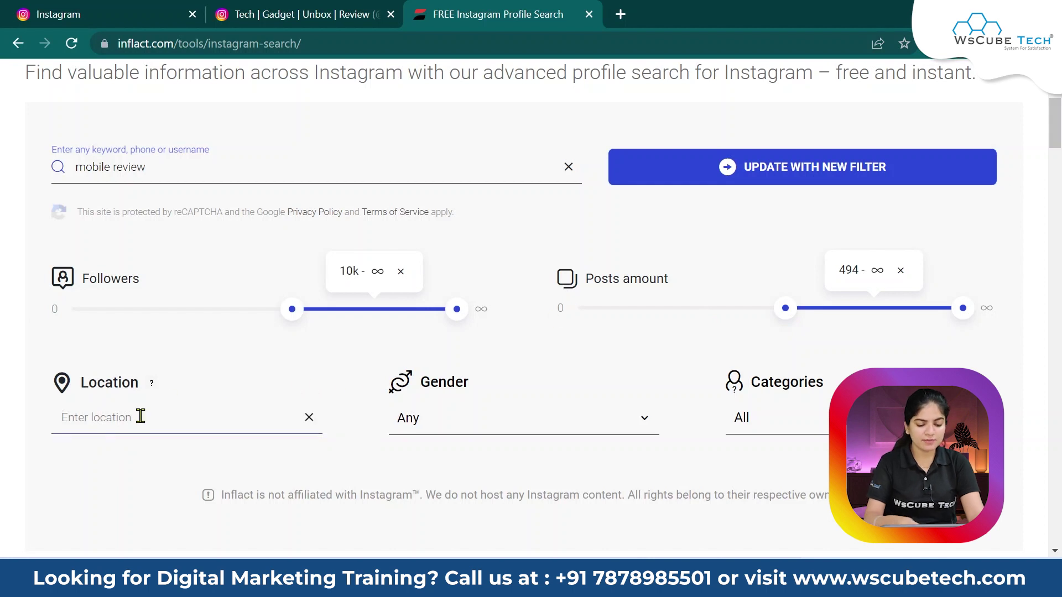
pyautogui.write('I')
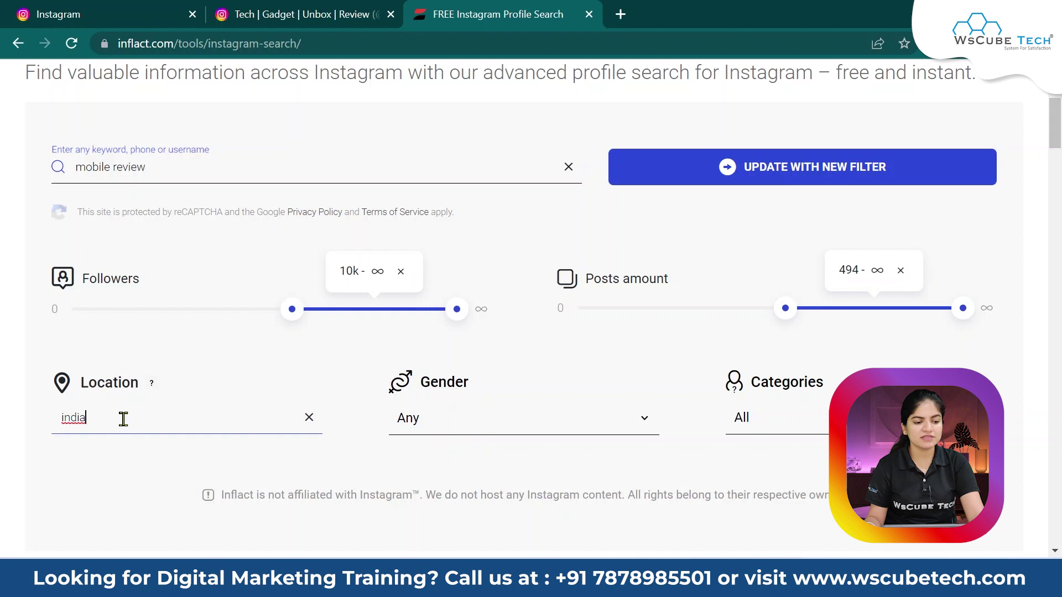
pyautogui.press('Return')
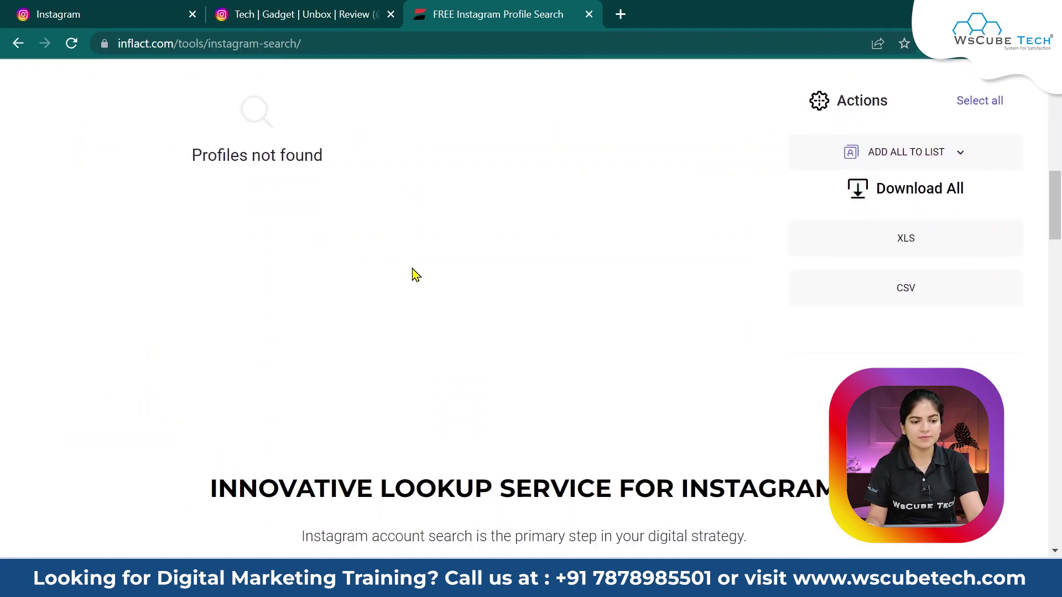
pyautogui.scroll(10, 136, 260)
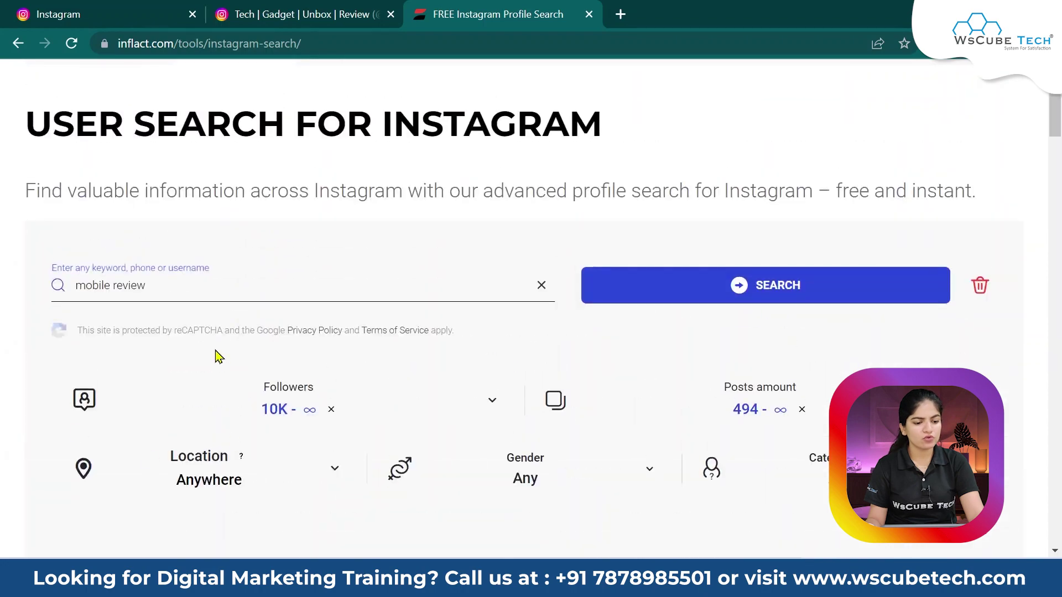
pyautogui.scroll(-6, 214, 356)
pyautogui.scroll(-3, 273, 335)
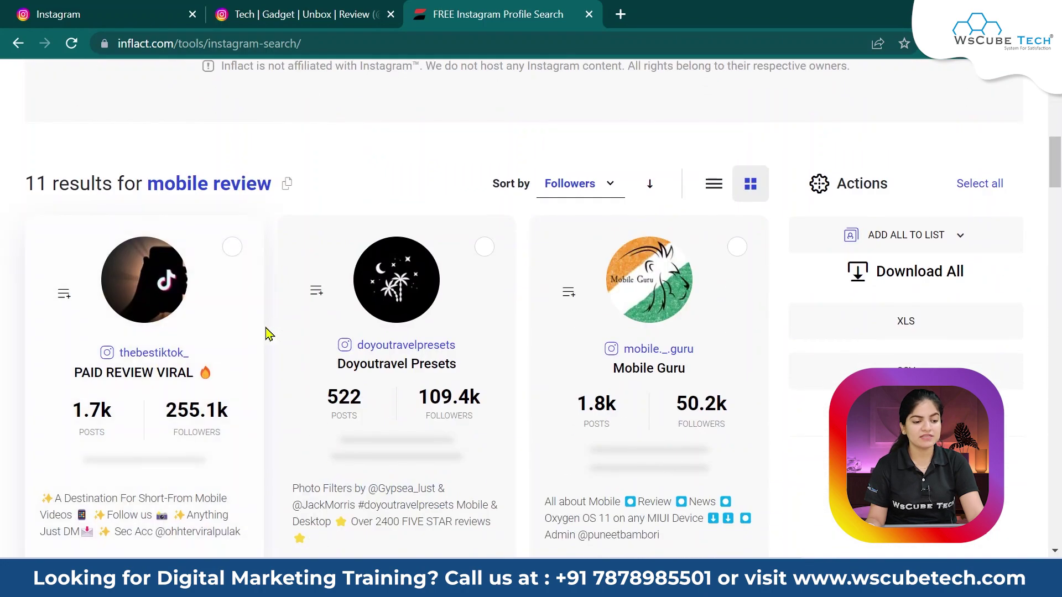